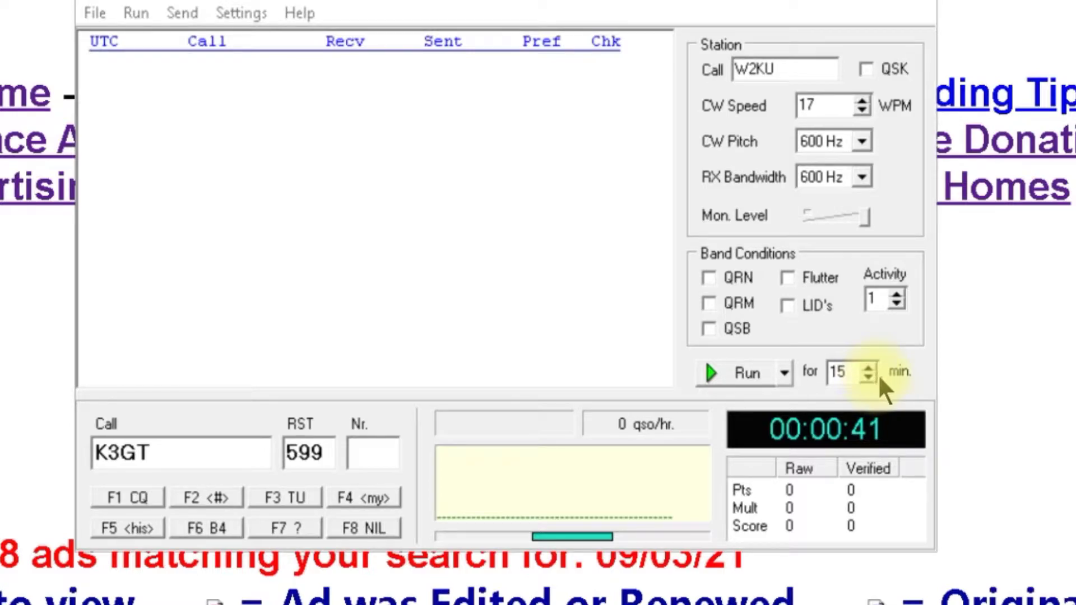
Open the File menu to see the score table, hi-score page, recording and exit options
left_click(94, 13)
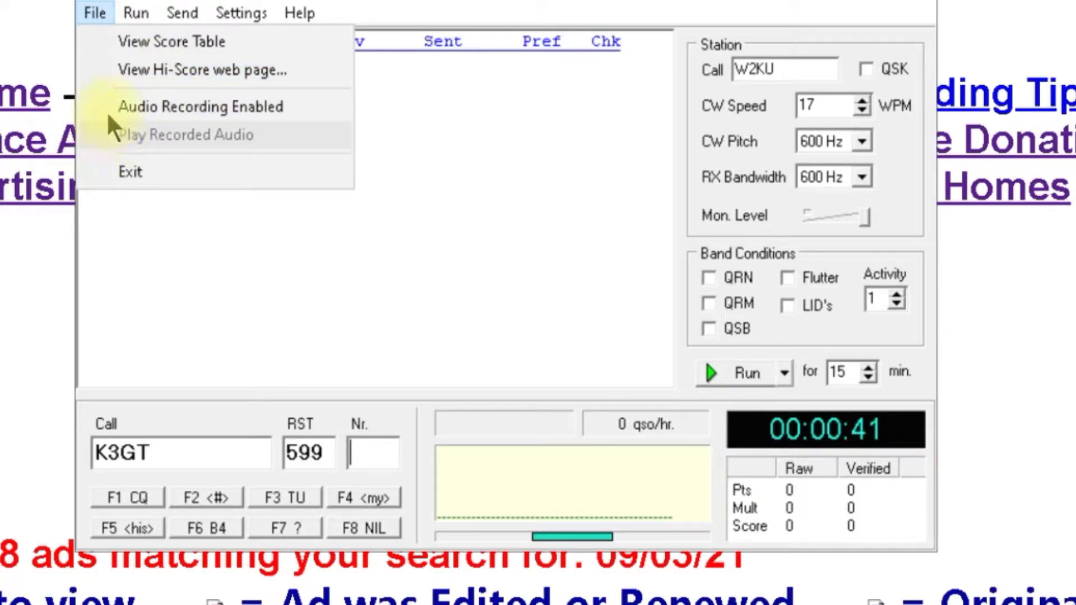
Browse the Run menu's Pile-Up, Single Calls, WPX and HST modes, then the Send messages
left_click(135, 14)
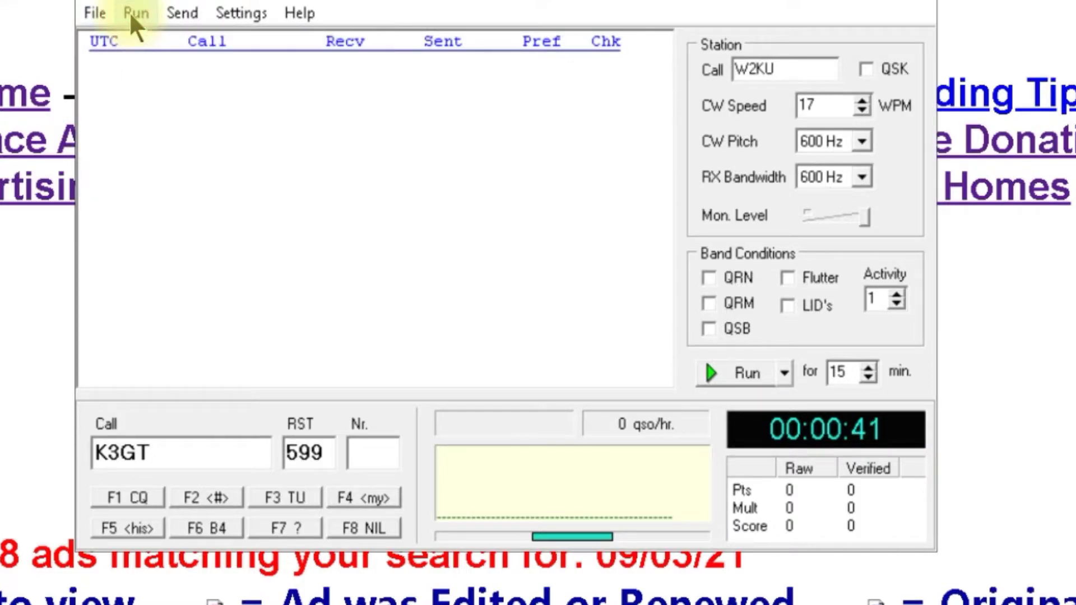
left_click(135, 13)
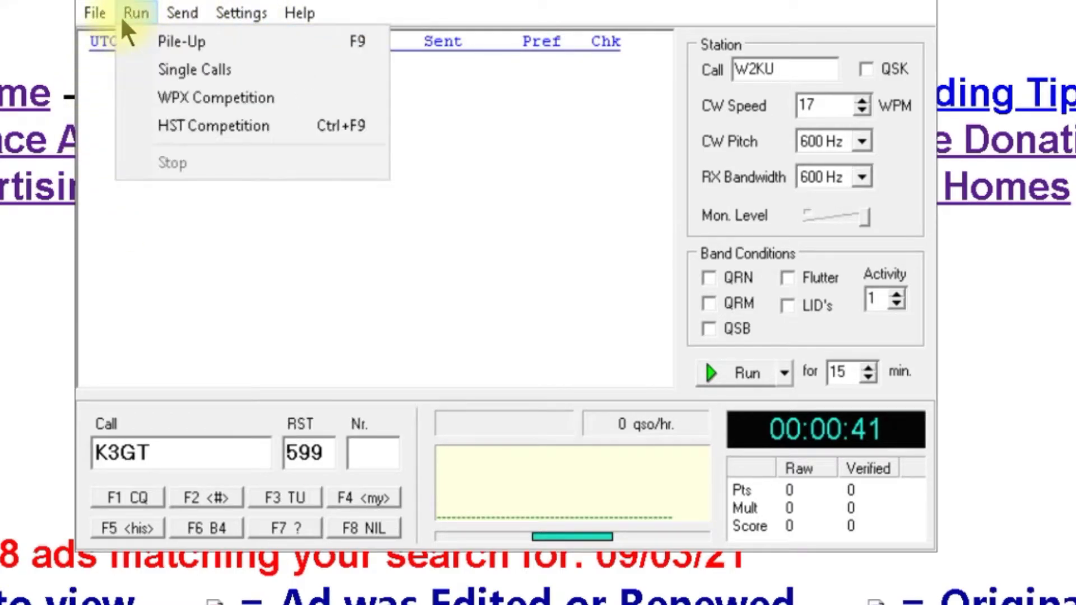
left_click(134, 14)
left_click(135, 14)
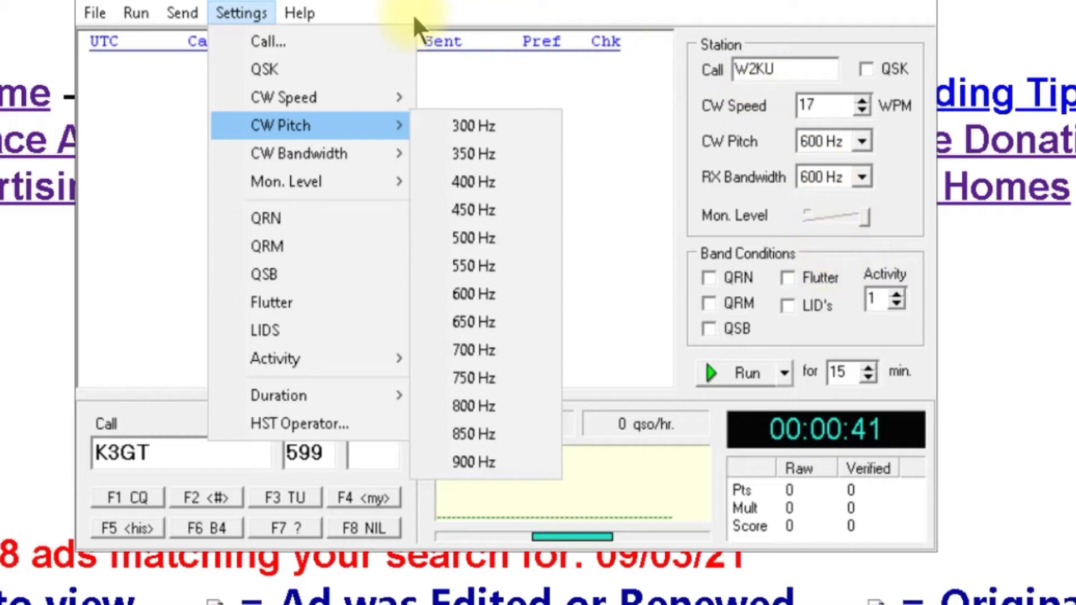
mouse_move(182, 13)
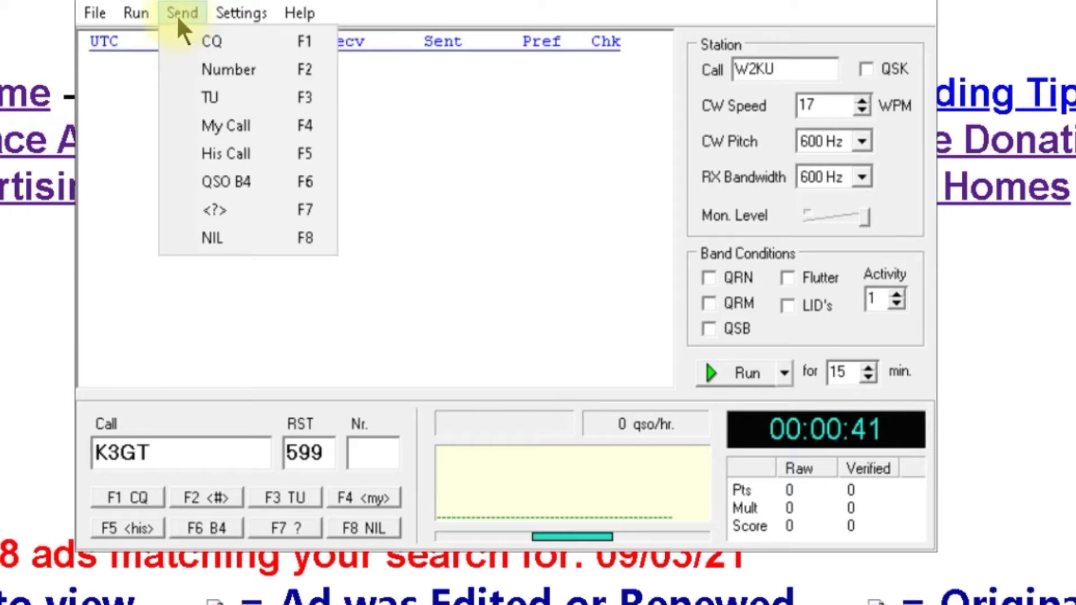
left_click(182, 14)
Start a Single Calls run and submit K9JT as the call with a 599 report
left_click(183, 14)
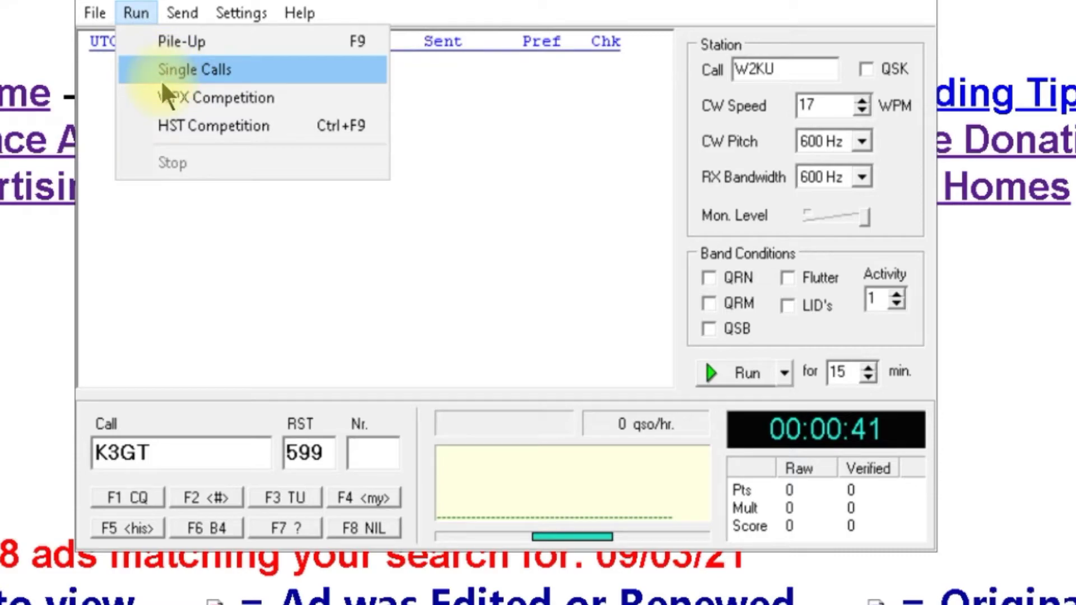
left_click(173, 70)
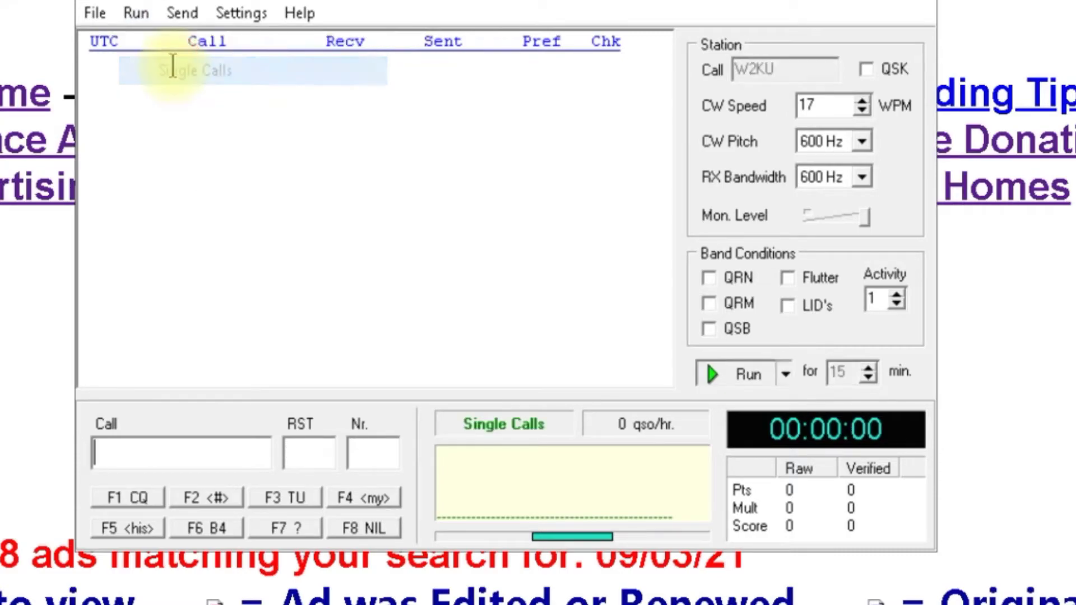
type("K")
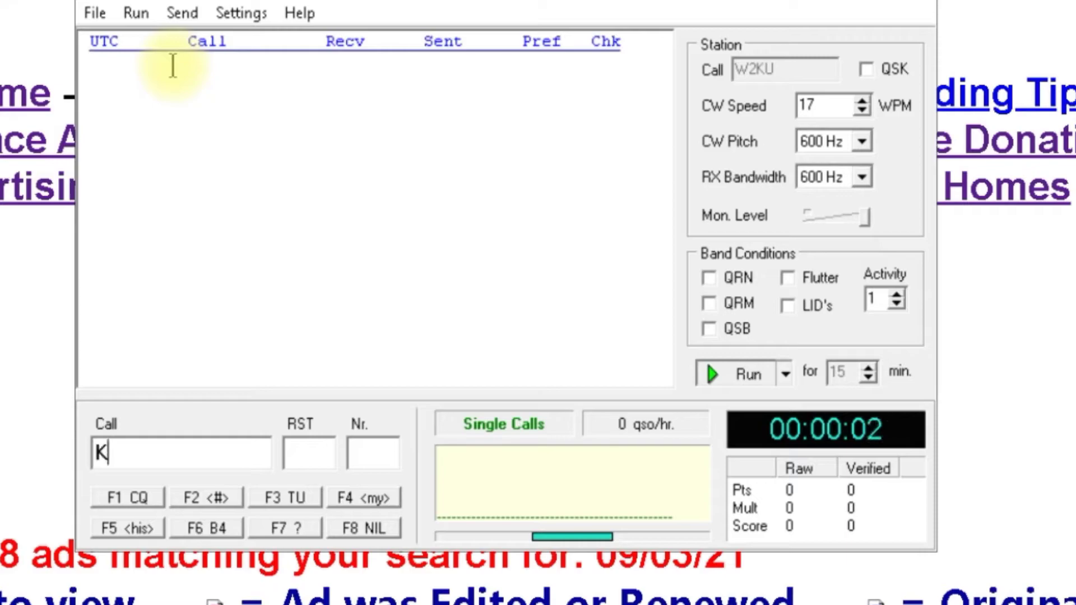
type("9")
type("JT")
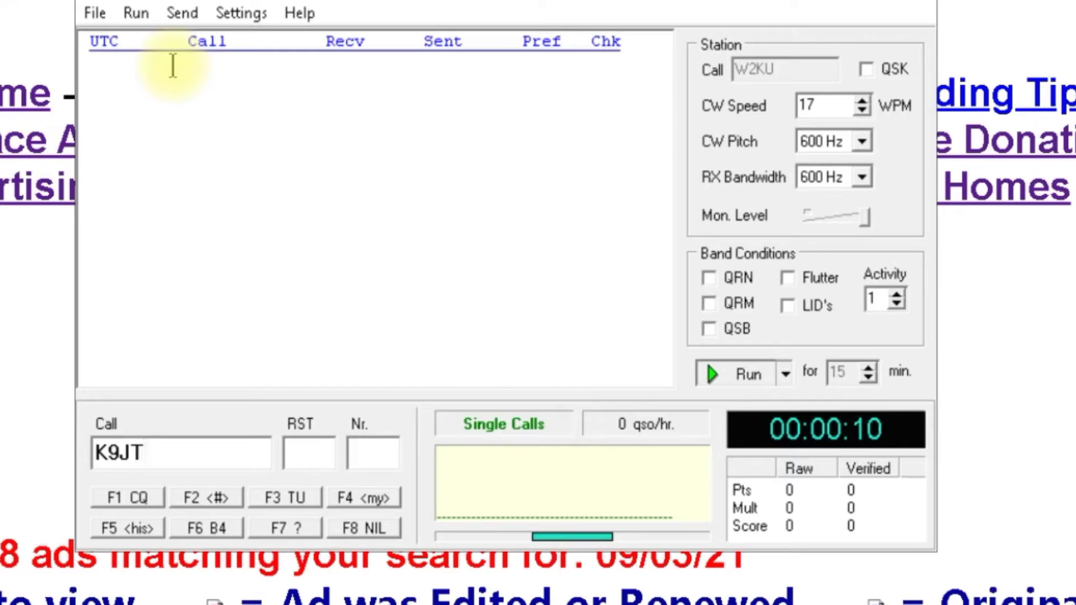
key("Return")
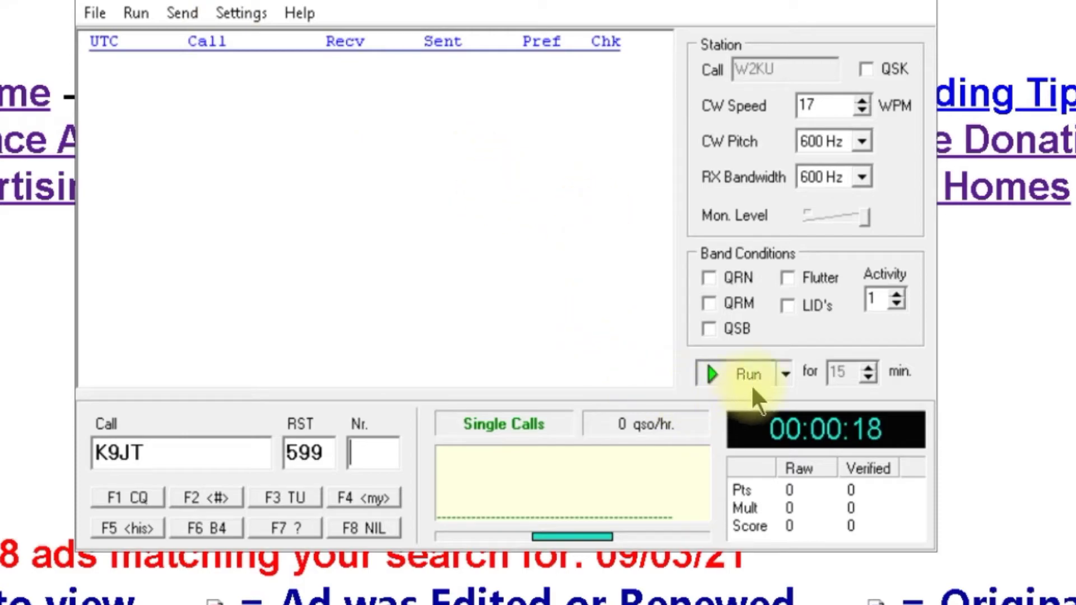
Stop the Single Calls session at 00:00:21, leaving K9JT and 599 entered
left_click(732, 363)
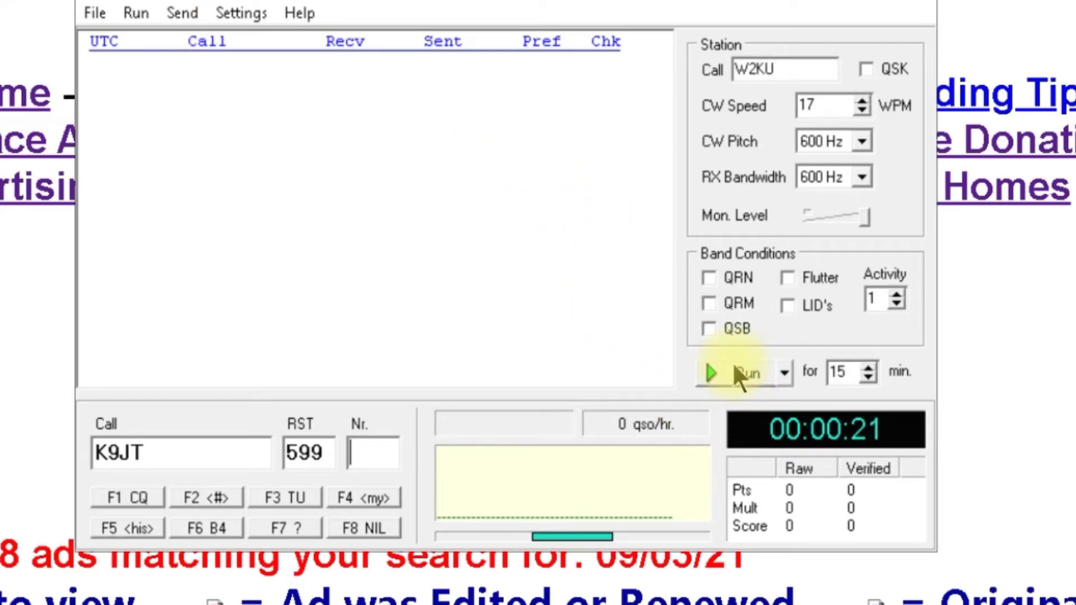